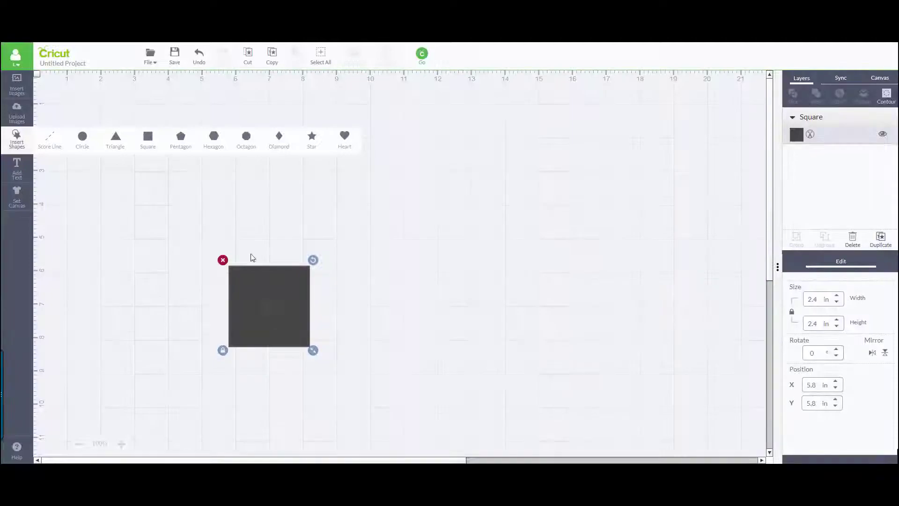
Position the square on the canvas at X 1 in and Y 1 in.
left_click(264, 314)
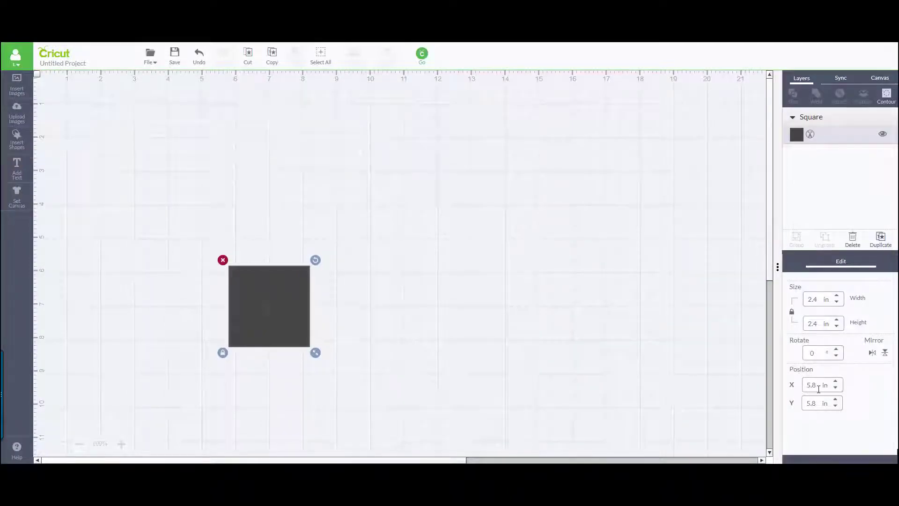
left_click(800, 385)
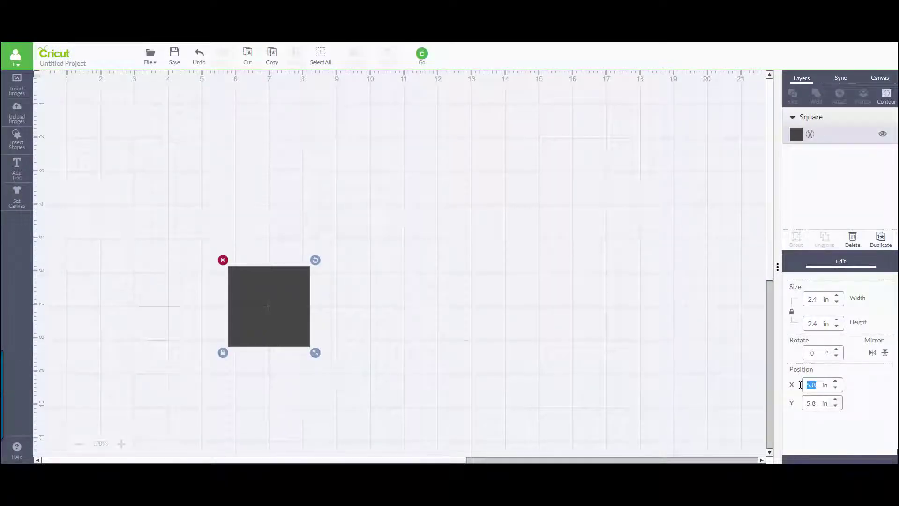
type("1")
key("Tab")
type("1")
key("Tab")
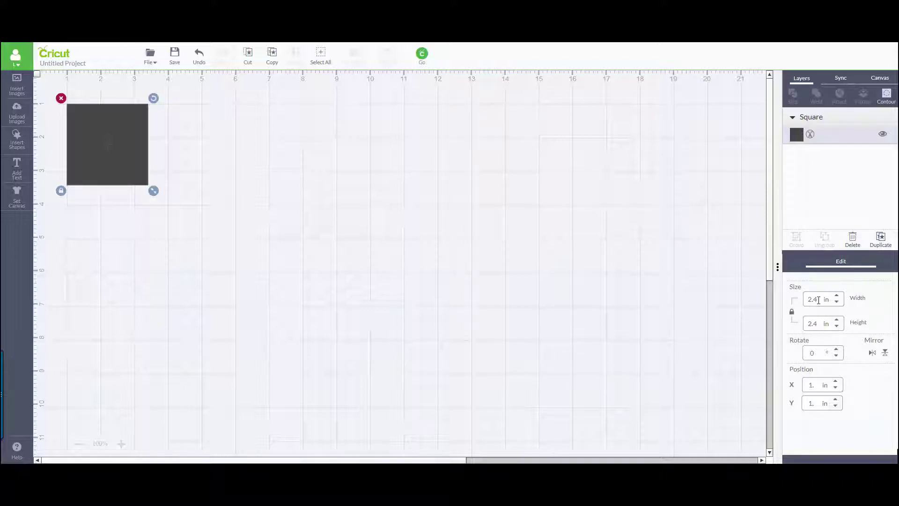
Set the square's width to 4 in with proportions locked and change its layer colour to Forget-me-not.
double_click(818, 300)
type("4")
key("Return")
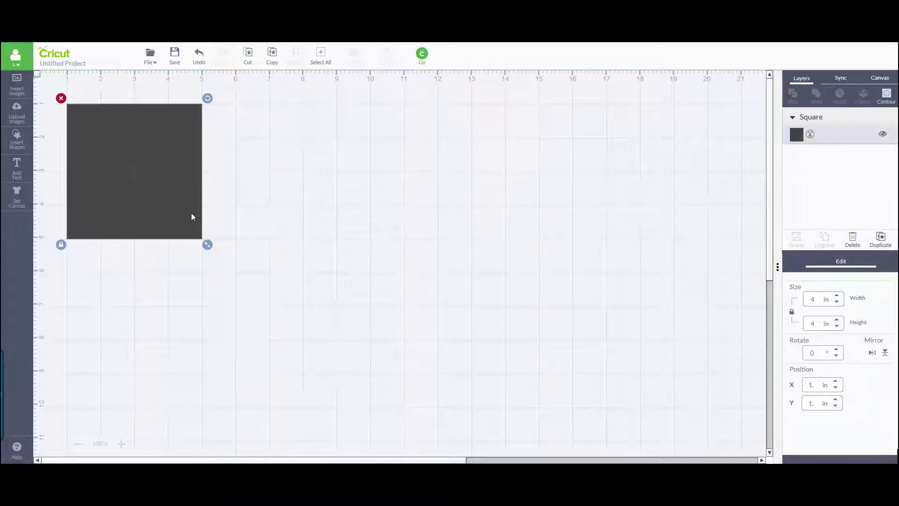
left_click(809, 136)
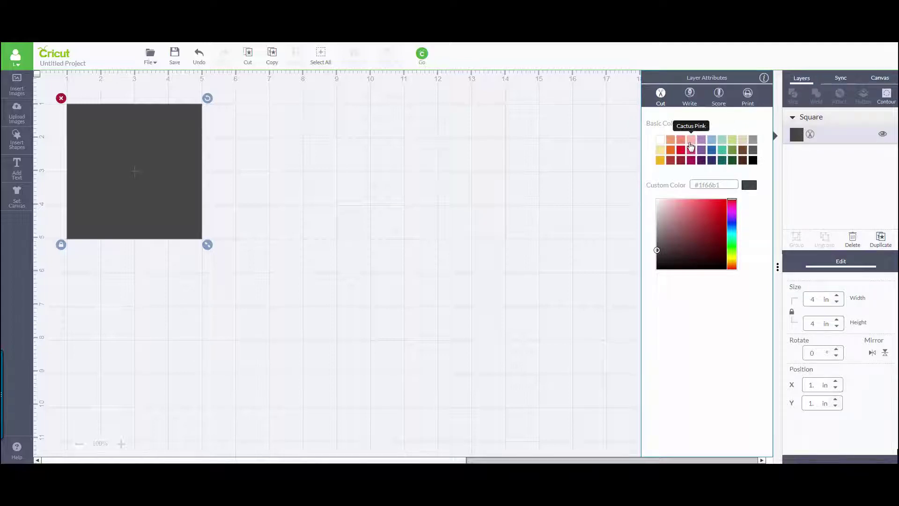
left_click(712, 142)
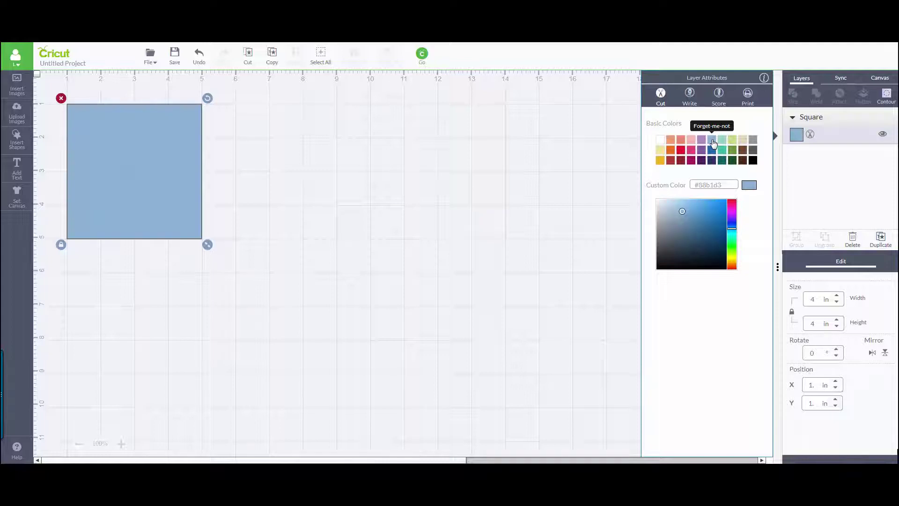
left_click(381, 245)
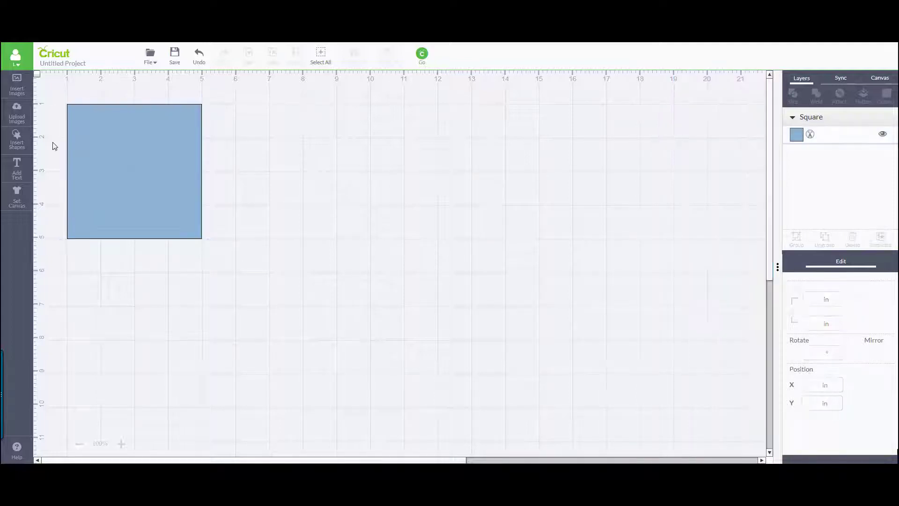
Insert a score line on the canvas and set its rotation to 90 degrees so it lies horizontally.
left_click(22, 145)
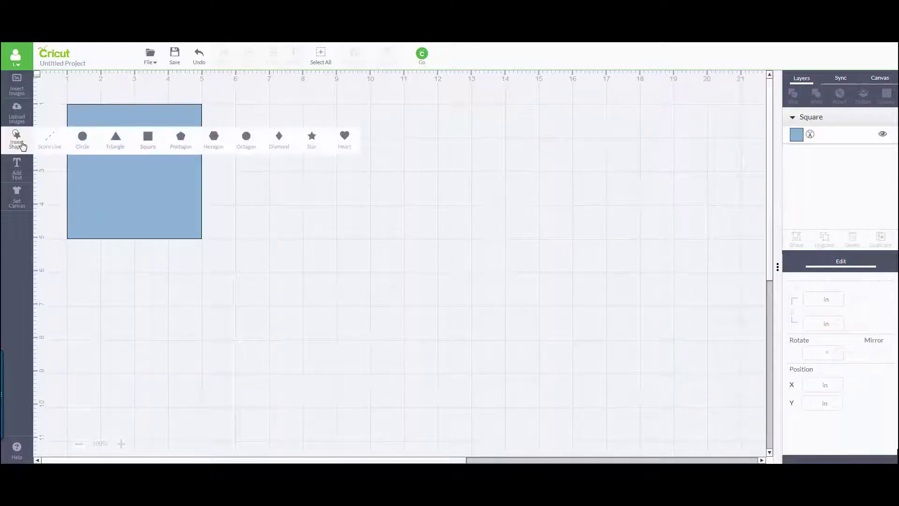
left_click(53, 138)
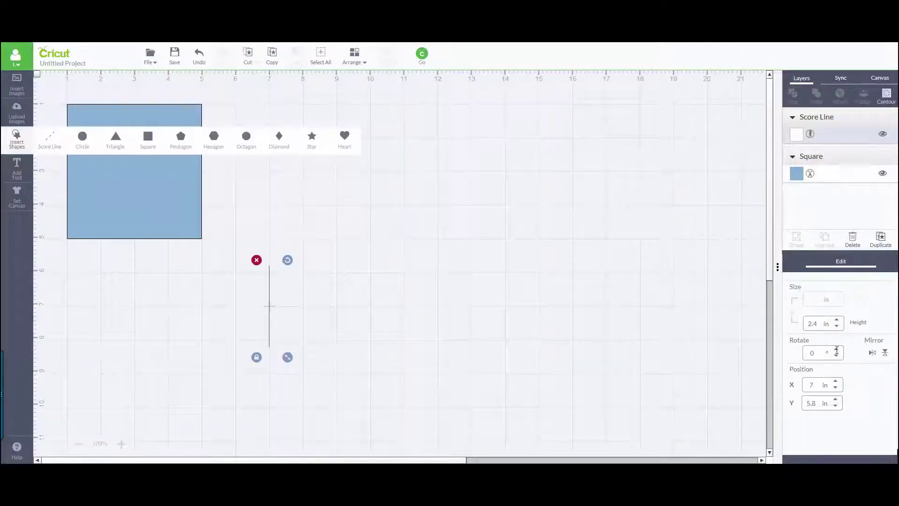
left_click(837, 348)
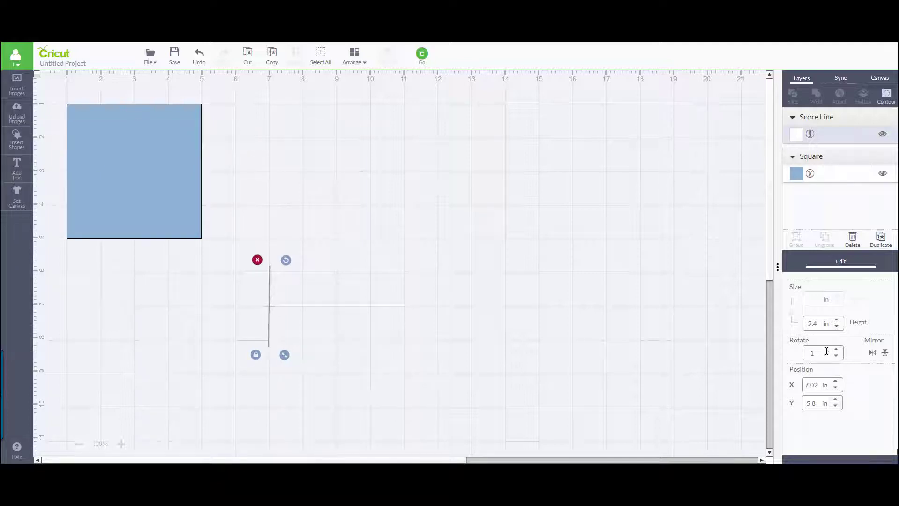
left_click_drag(816, 352, 800, 356)
type("90")
key("Return")
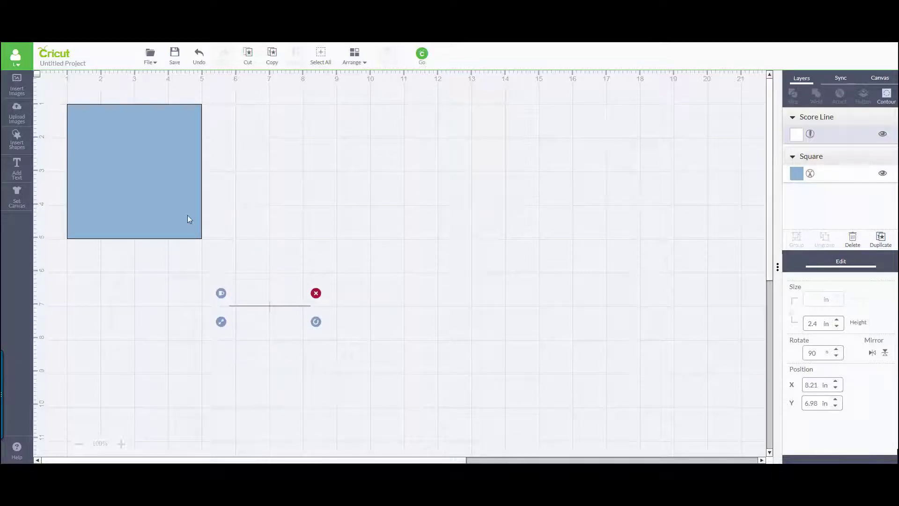
Move the score line onto the blue square and align the two objects with Center.
left_click_drag(265, 307, 145, 174)
left_click(134, 213)
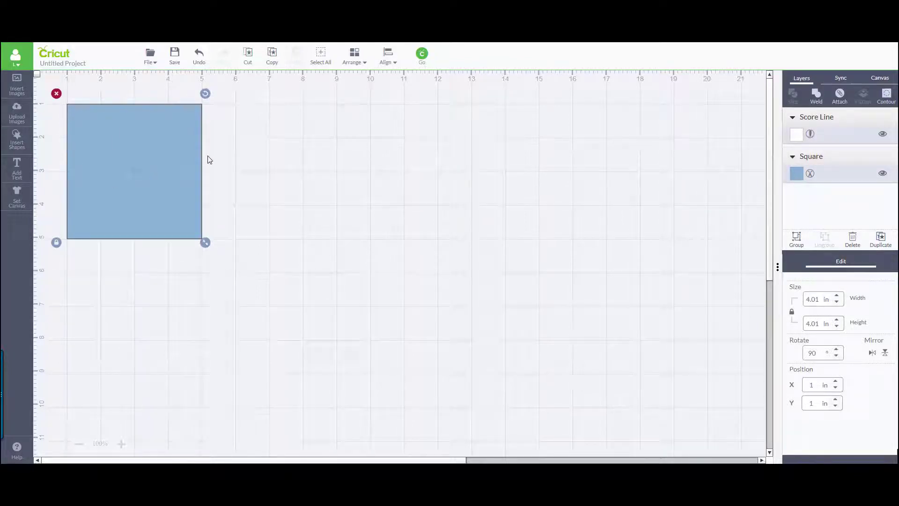
left_click(387, 55)
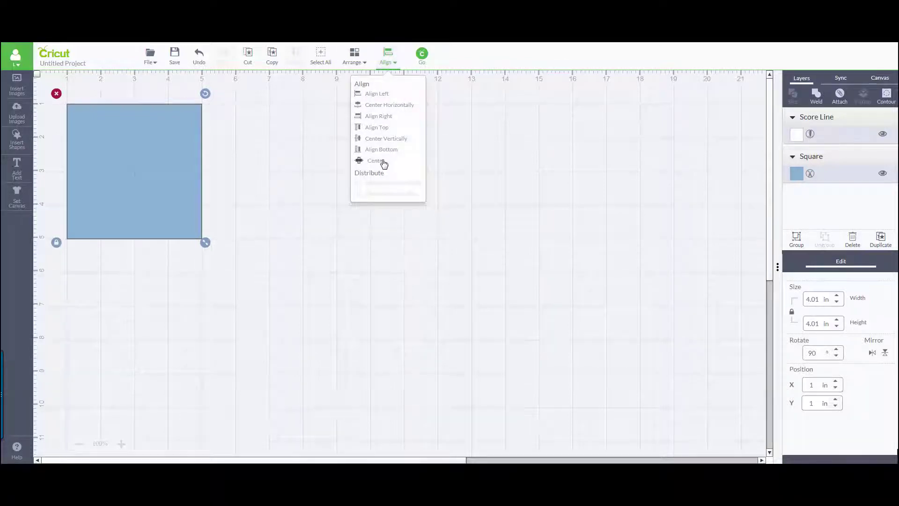
left_click(383, 164)
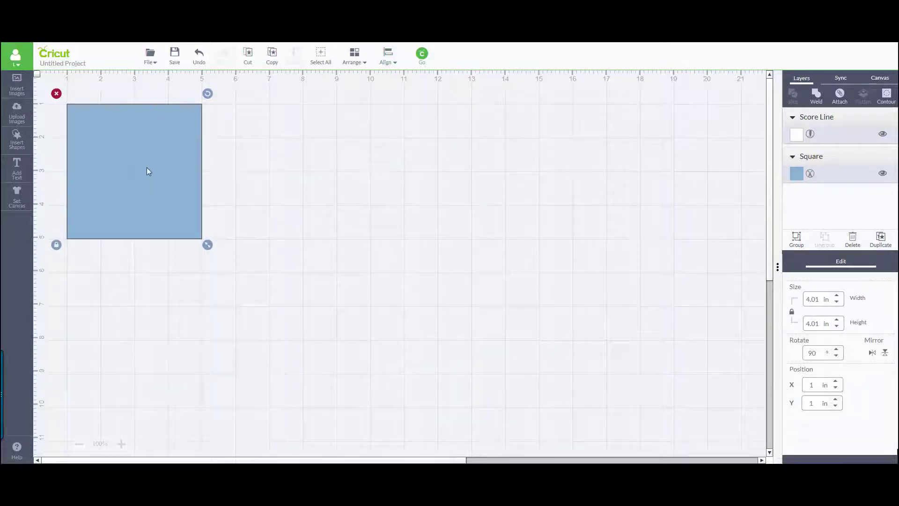
left_click(342, 209)
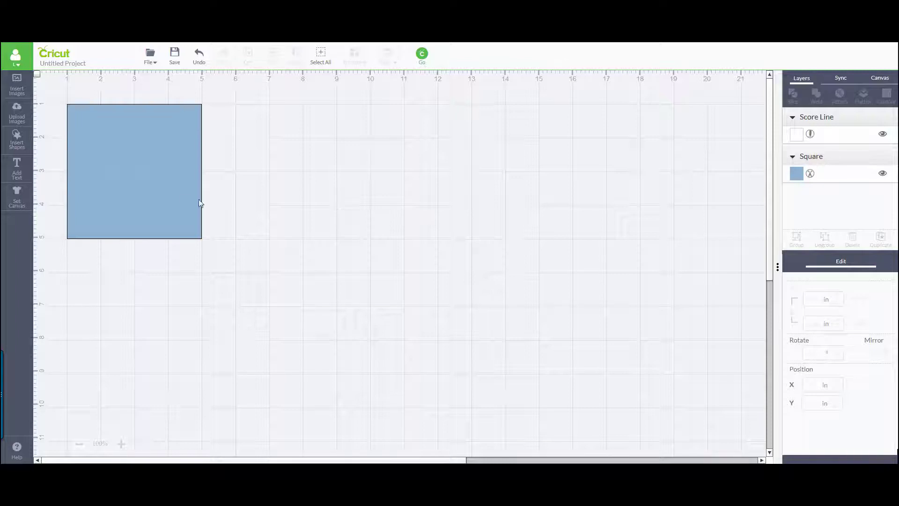
Nudge the score line to the right until it extends just past the square's right edge, at about X 5.2 in.
left_click(145, 171)
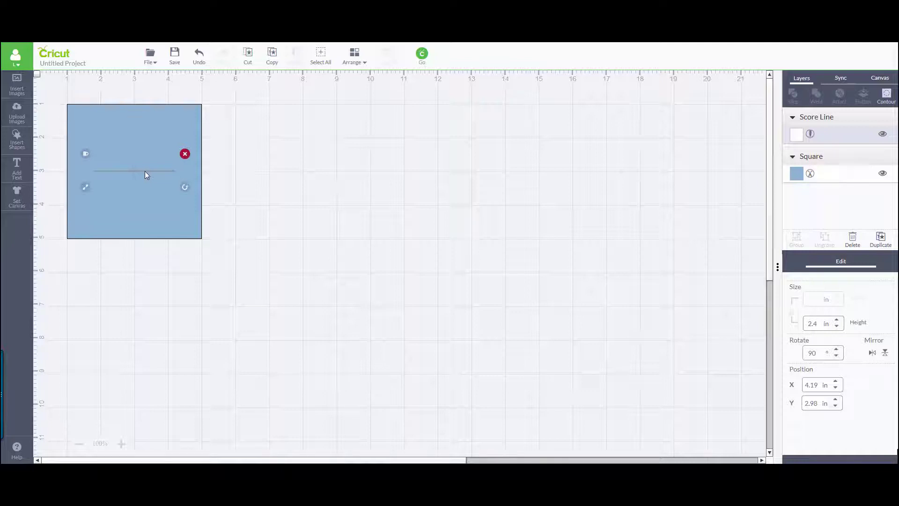
key("Right")
key("Right")
key("Right")
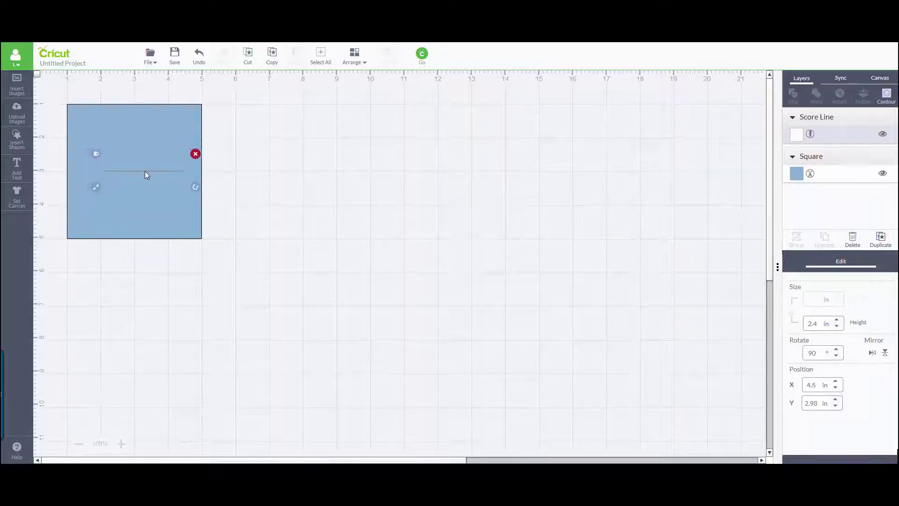
key("Right")
key("Right")
key("Right")
key("Right")
key("Right")
key("Right")
key("Right")
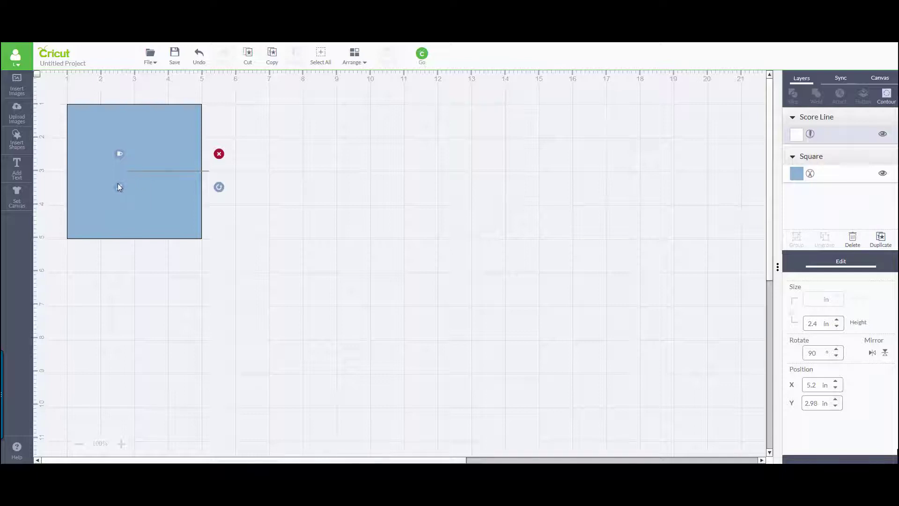
Stretch the score line to about 4.38 in, past the square's left edge, and attach it to the square.
left_click_drag(118, 187, 45, 188)
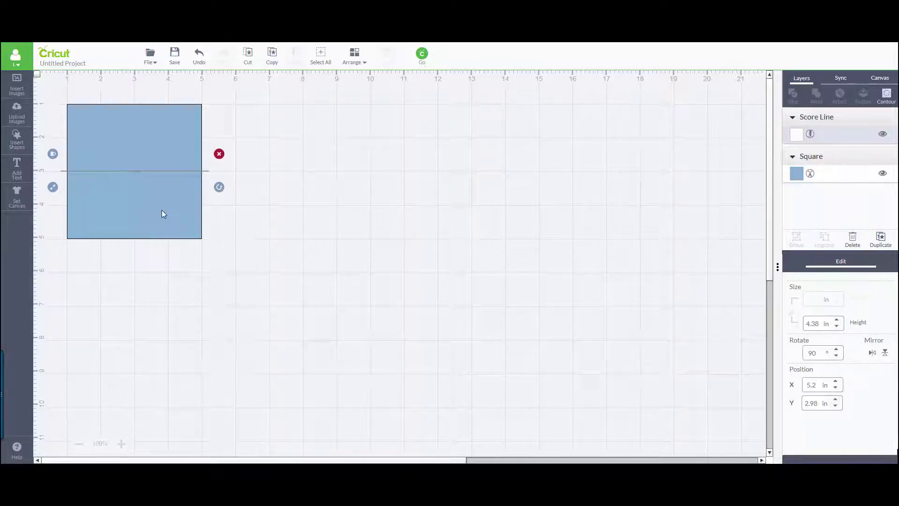
left_click(125, 222, "shift")
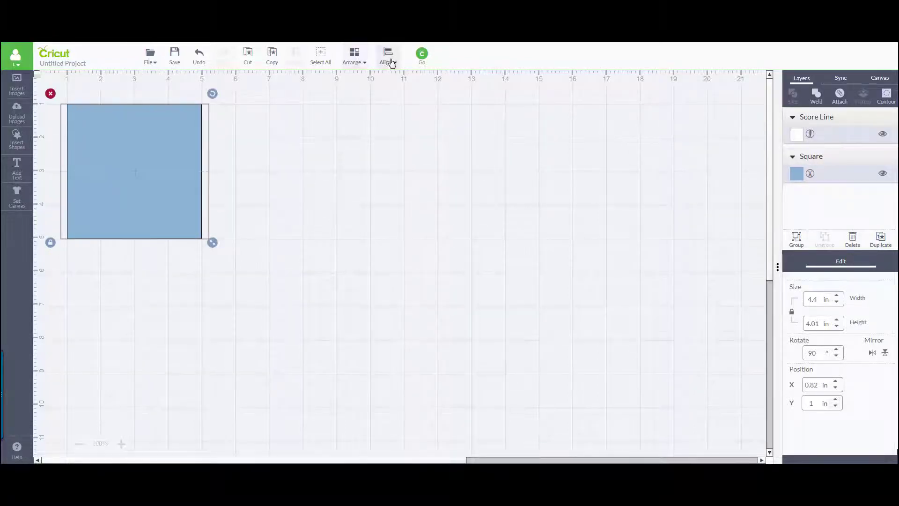
left_click(839, 96)
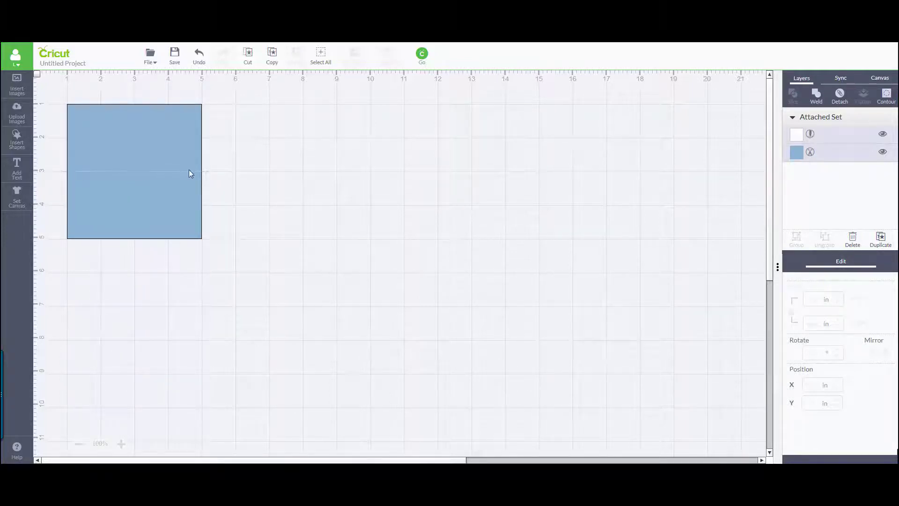
Add a text object containing the person's name and place it on the square's lower half.
left_click(19, 173)
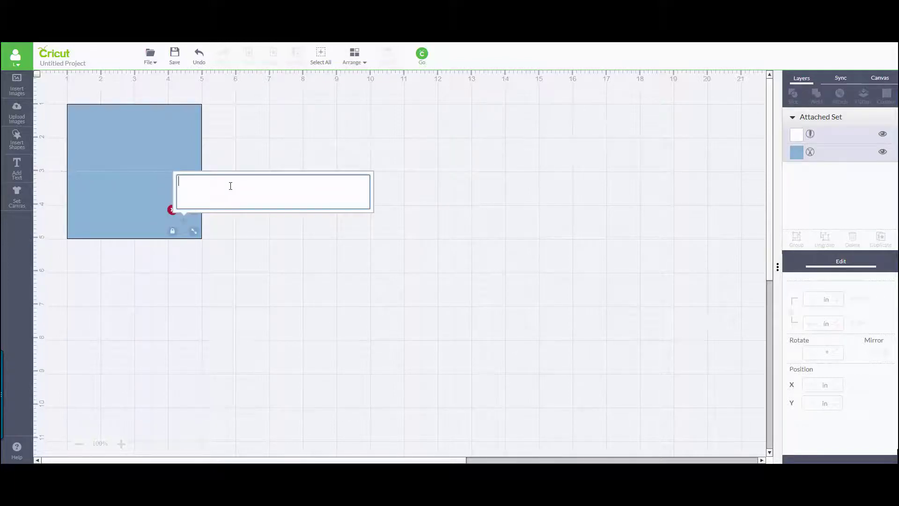
type("Sassi")
left_click(304, 235)
left_click_drag(218, 240, 136, 203)
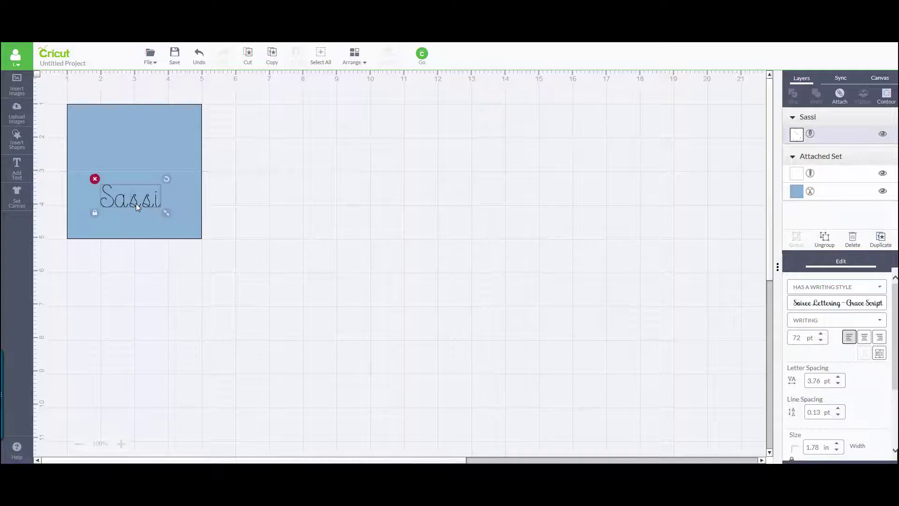
Align the name text to the attached square and score line with Center.
left_click(157, 150, "shift")
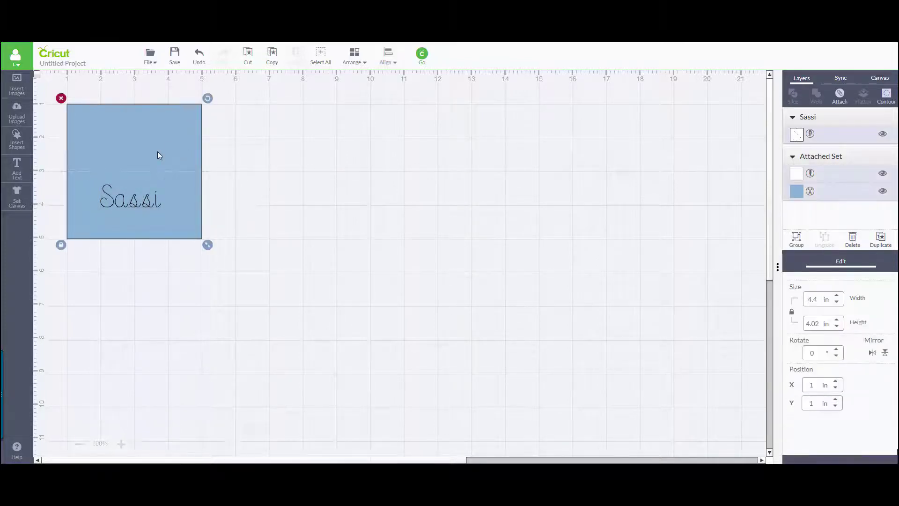
left_click(386, 58)
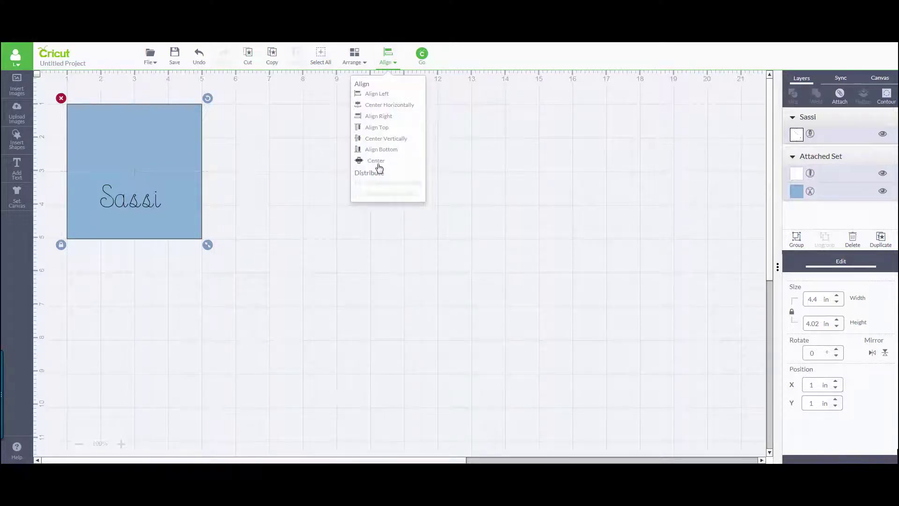
left_click(377, 164)
left_click(337, 192)
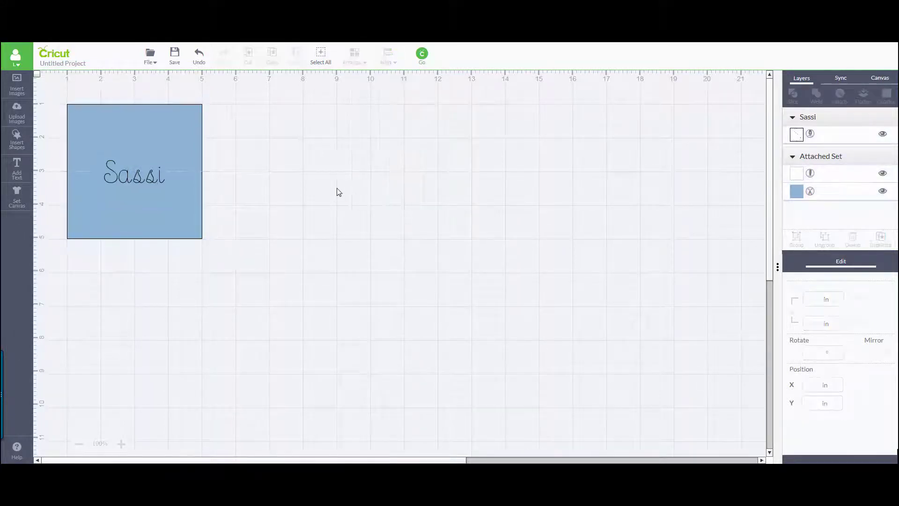
Nudge the name text down into the lower half below the score line and attach it to the scored square.
left_click(154, 181)
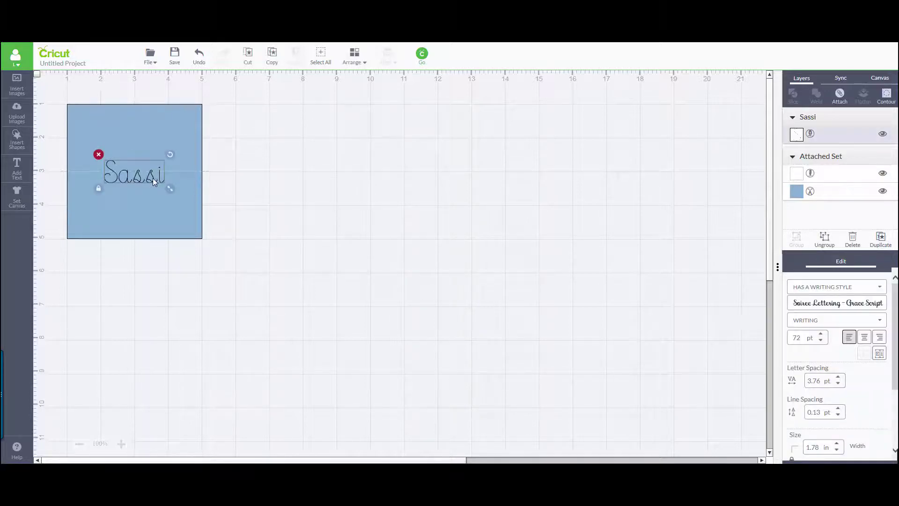
key("Down")
key("Down")
key("Down")
key("Down")
key("Down")
key("Down")
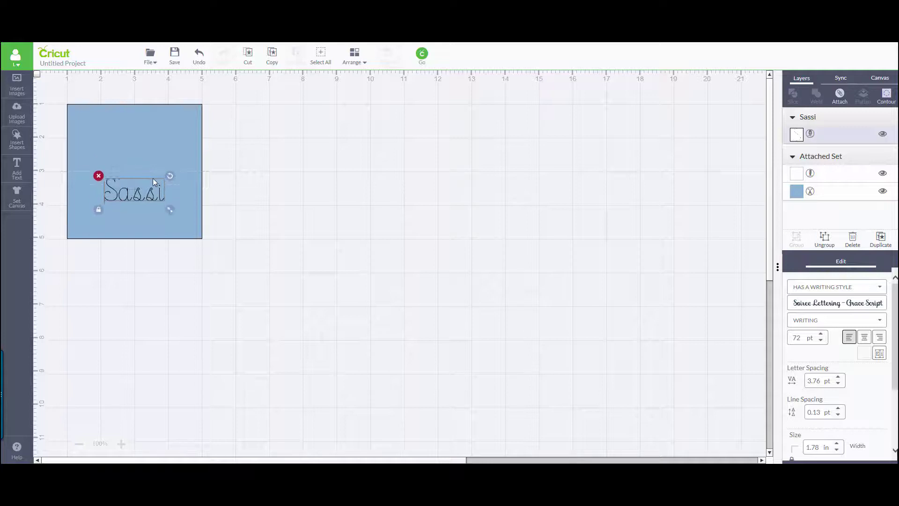
key("Down")
key("Down")
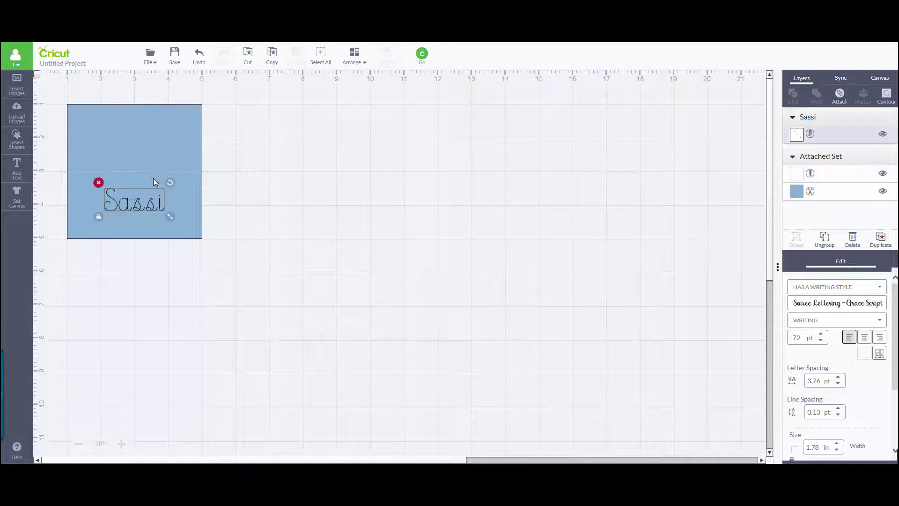
key("Down")
left_click(158, 131)
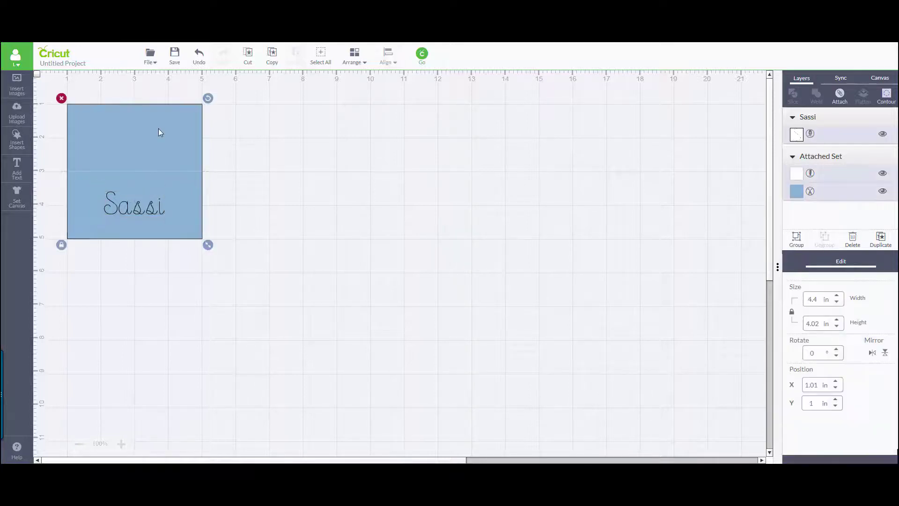
left_click(836, 96)
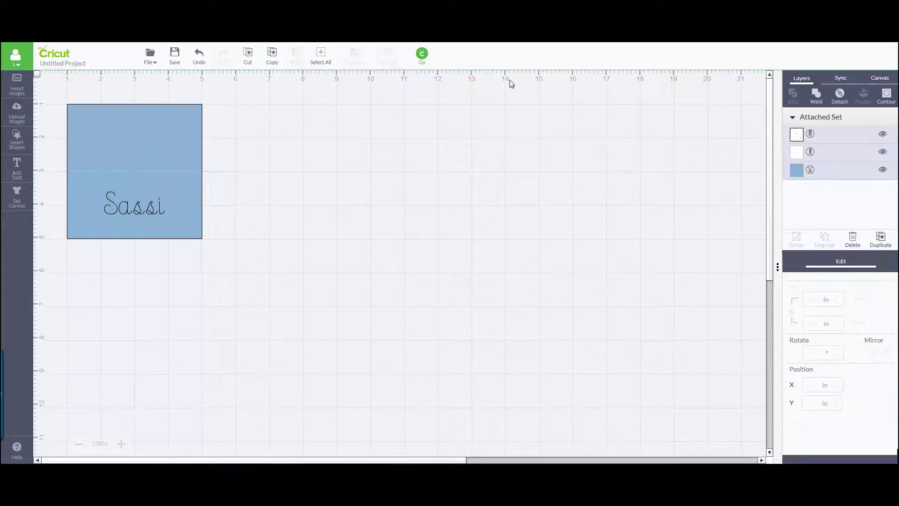
Check the design on the cutting mat, return to the canvas and change the square layer's colour to Blueberry.
left_click(422, 55)
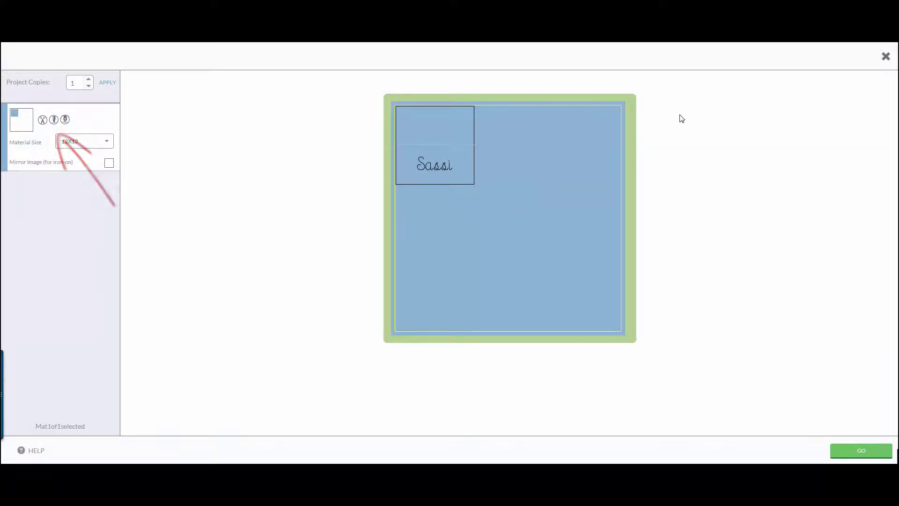
left_click(886, 58)
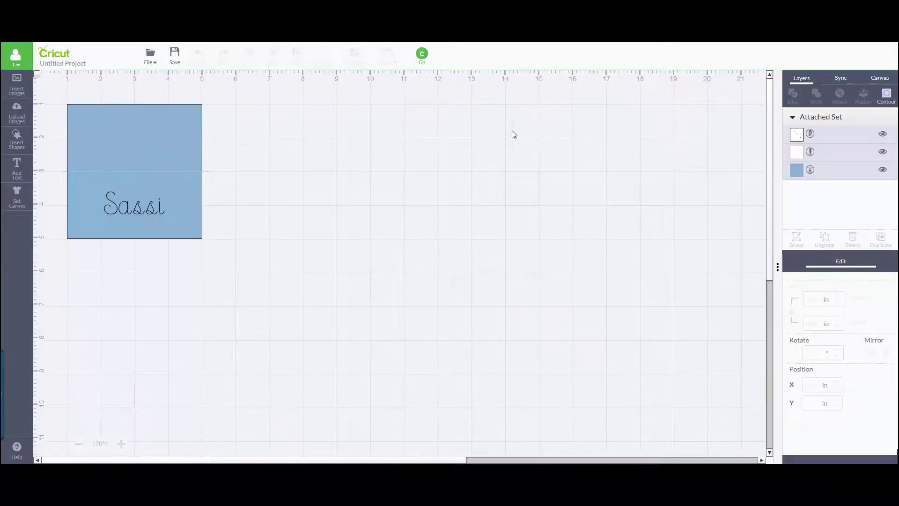
left_click(811, 172)
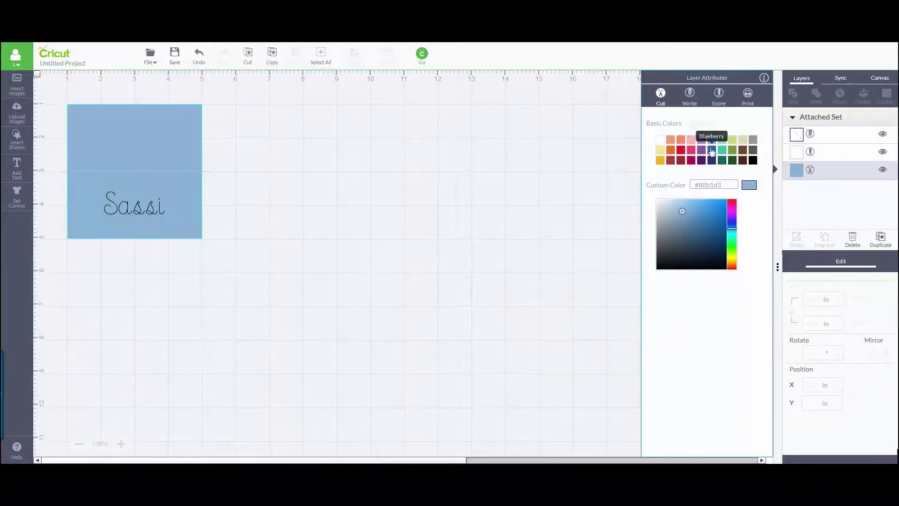
left_click(712, 151)
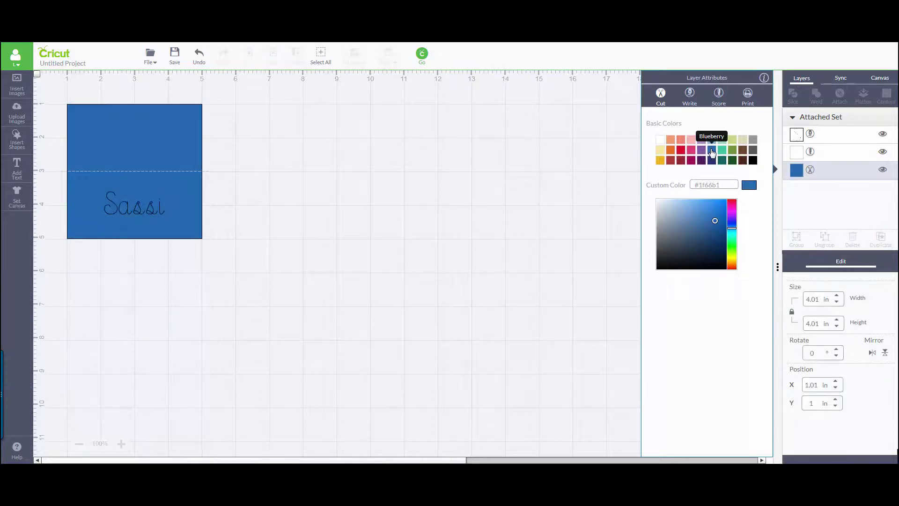
Open the cutting mat preview and move the design slightly right and down from the mat's upper-left corner.
left_click(421, 56)
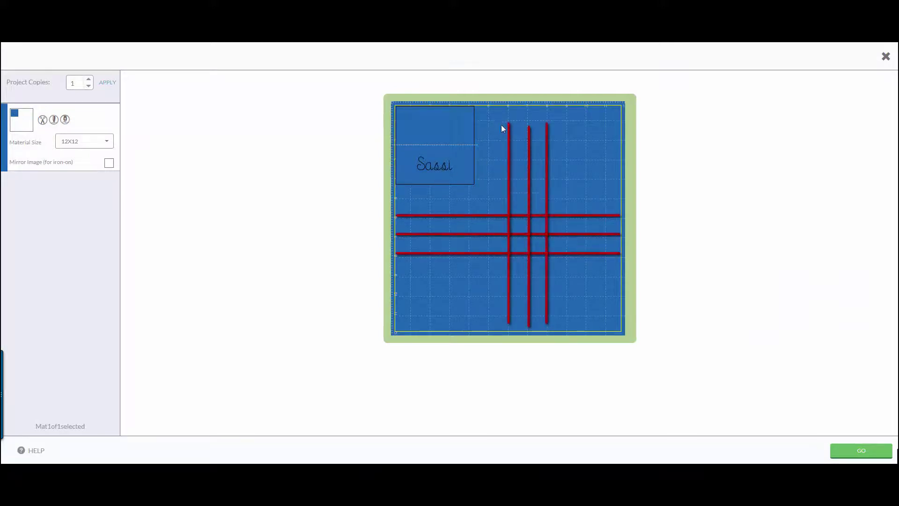
left_click_drag(430, 128, 446, 144)
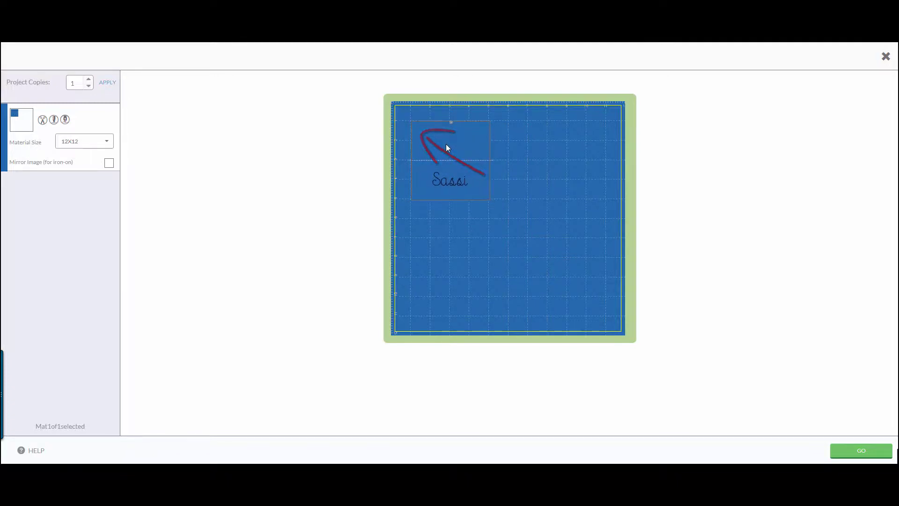